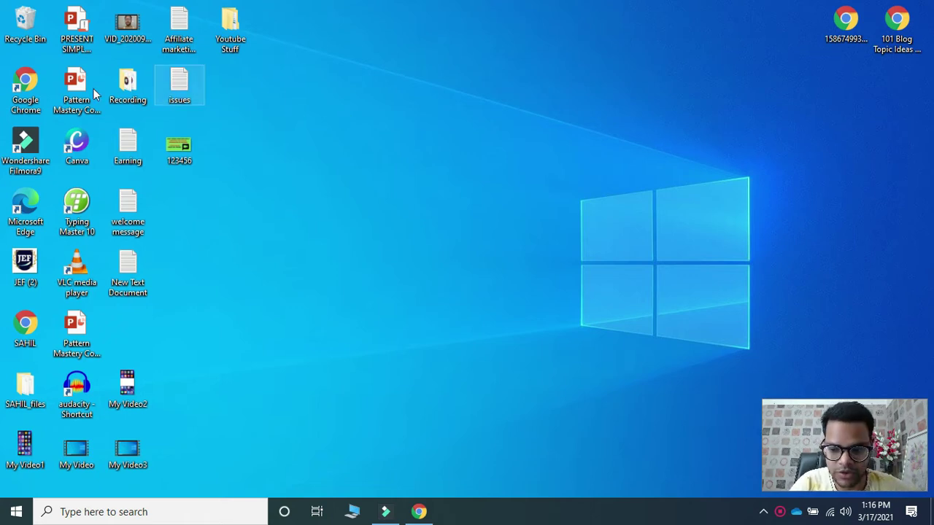
Launch Google Chrome maximized and open YouTube from the New Tab shortcut.
{"action": "double_click", "coordinate": [48, 81]}
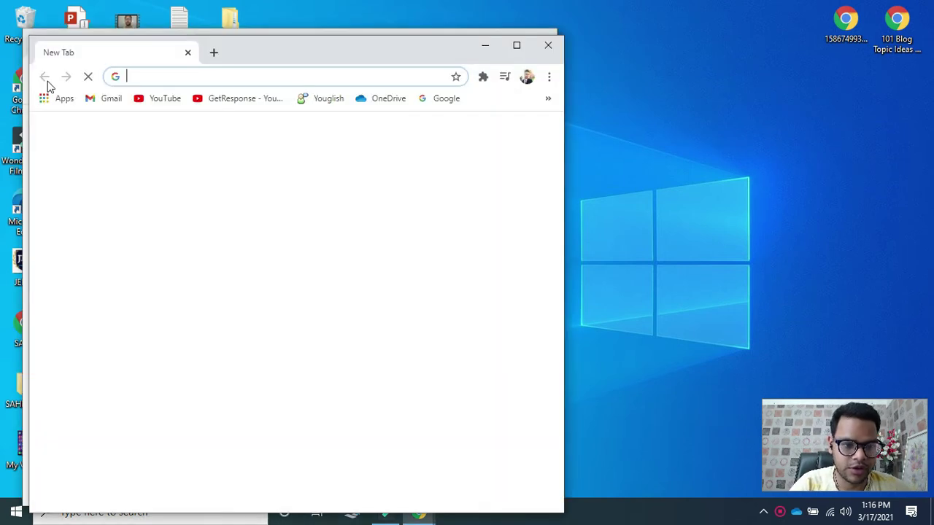
{"action": "left_click", "coordinate": [518, 47]}
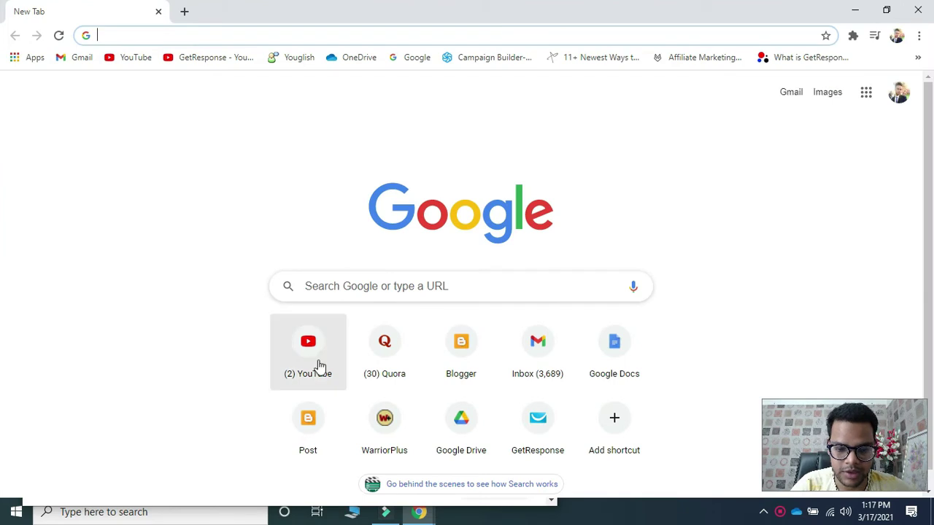
{"action": "left_click", "coordinate": [316, 357]}
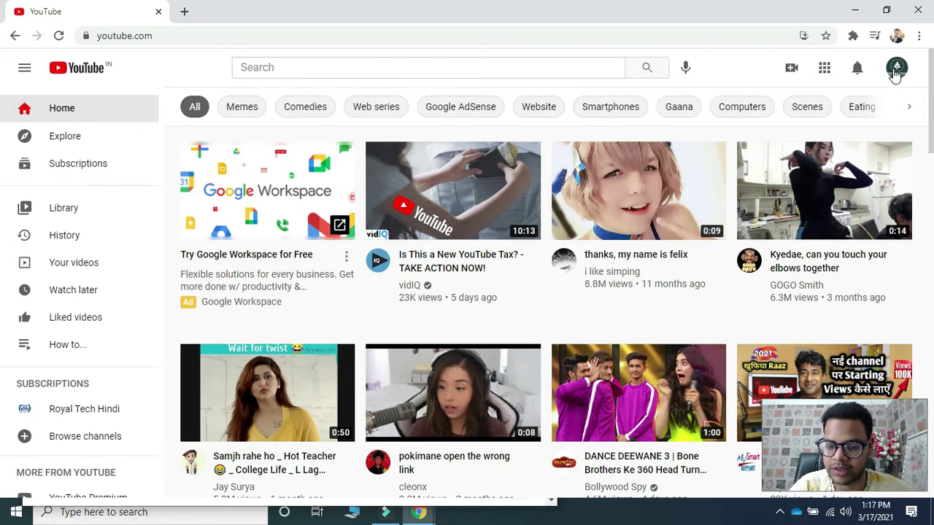
Go to your own channel page through the account menu.
{"action": "left_click", "coordinate": [896, 70]}
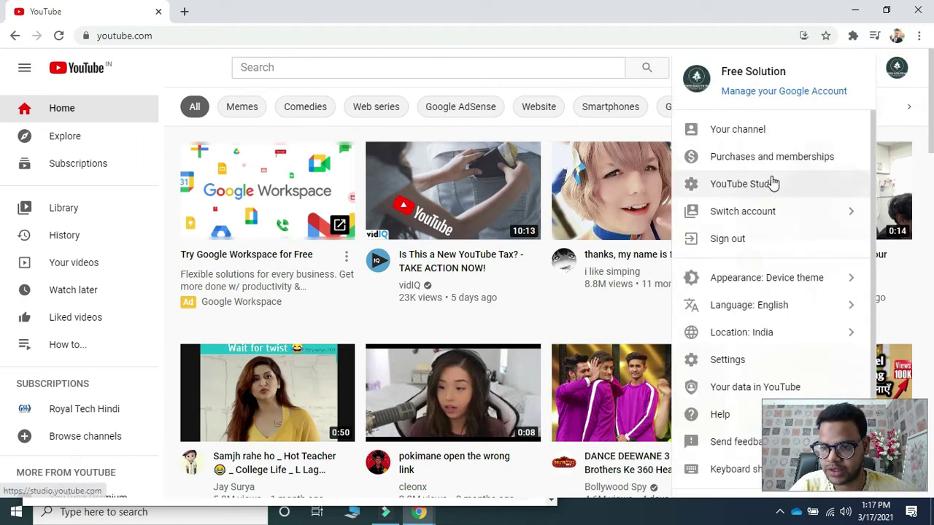
{"action": "left_click", "coordinate": [727, 132]}
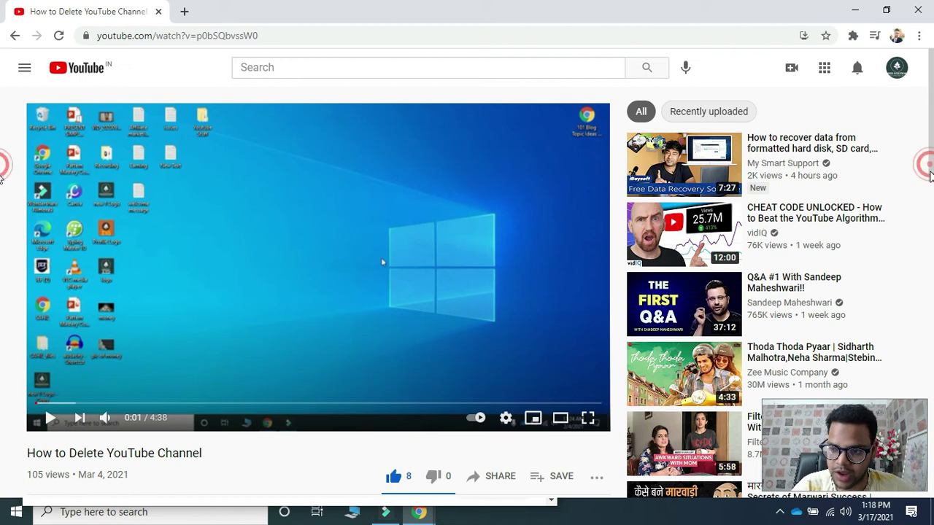
Open 'How to Delete YouTube Channel' video details and scroll to the End screen row.
{"action": "left_click_drag", "start_coordinate": [930, 170], "coordinate": [931, 235]}
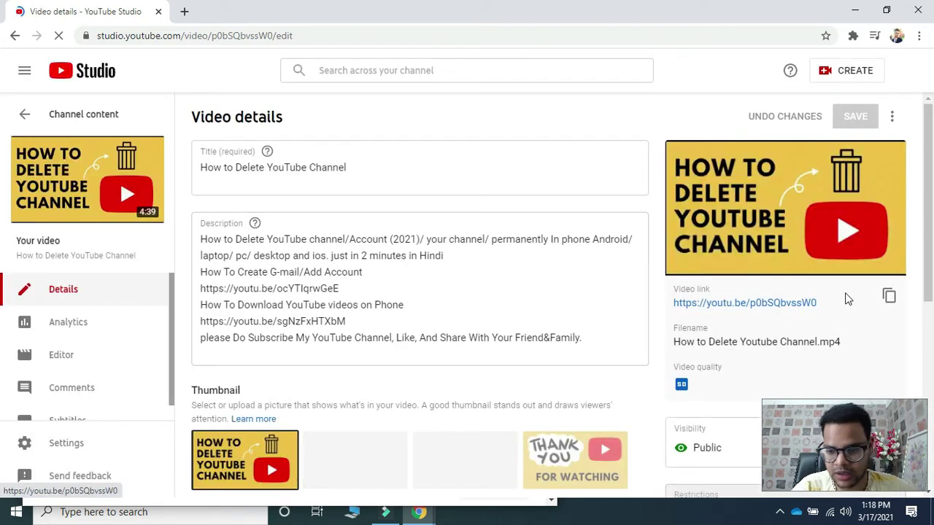
{"action": "left_click", "coordinate": [926, 286]}
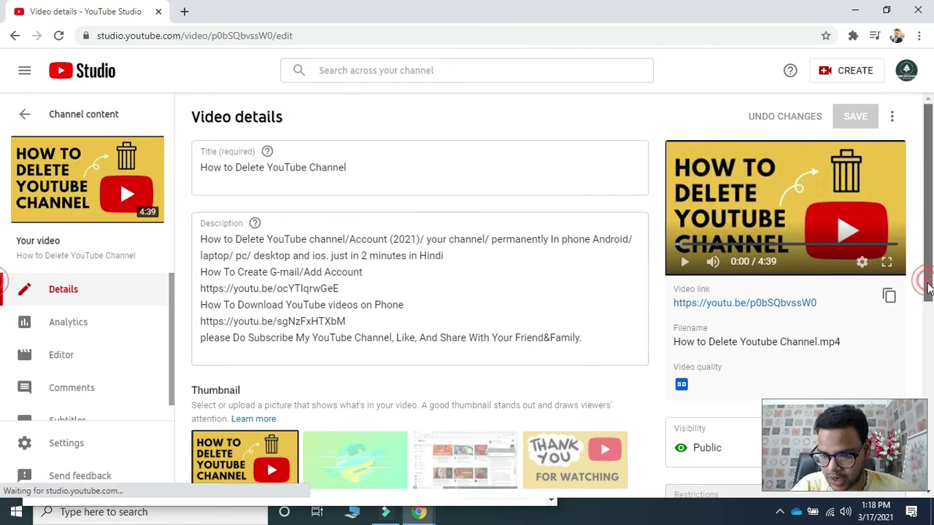
{"action": "left_click_drag", "start_coordinate": [928, 290], "coordinate": [928, 407]}
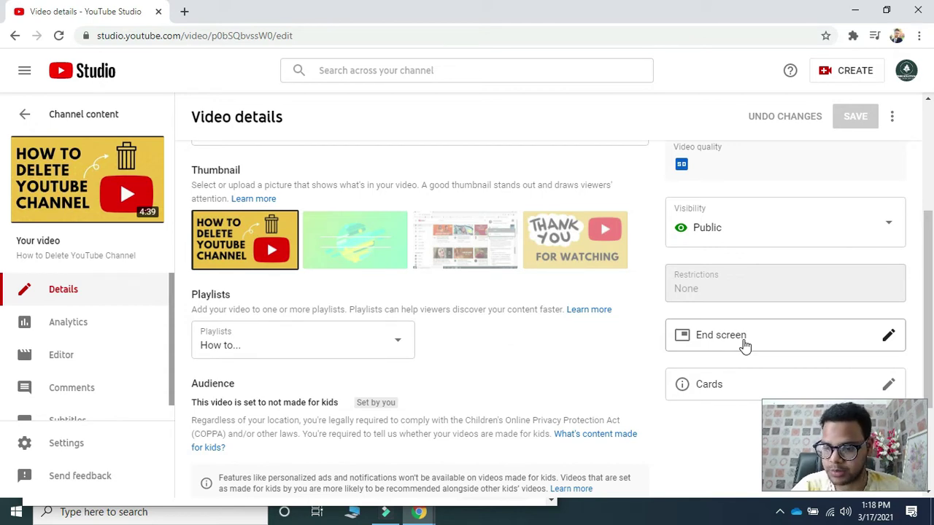
Open the End screen editor and view the addable element types.
{"action": "left_click", "coordinate": [744, 345]}
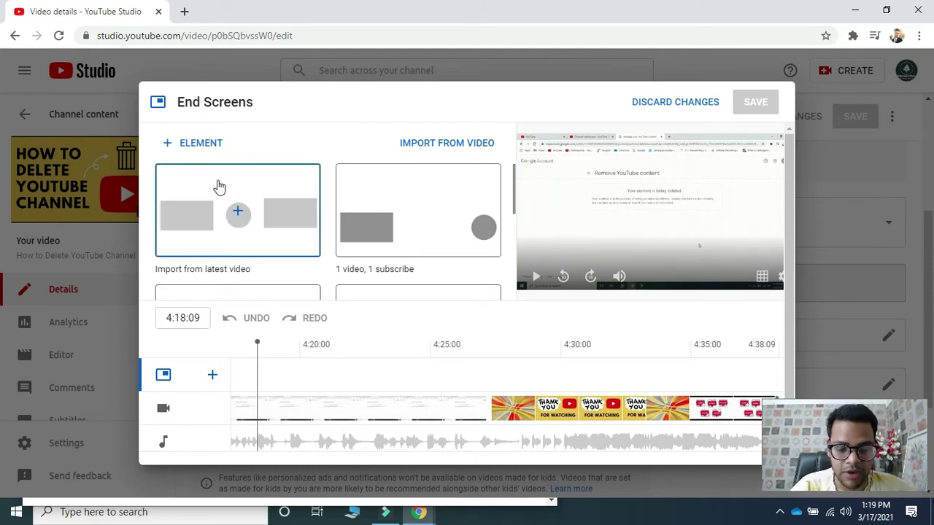
{"action": "left_click", "coordinate": [193, 144]}
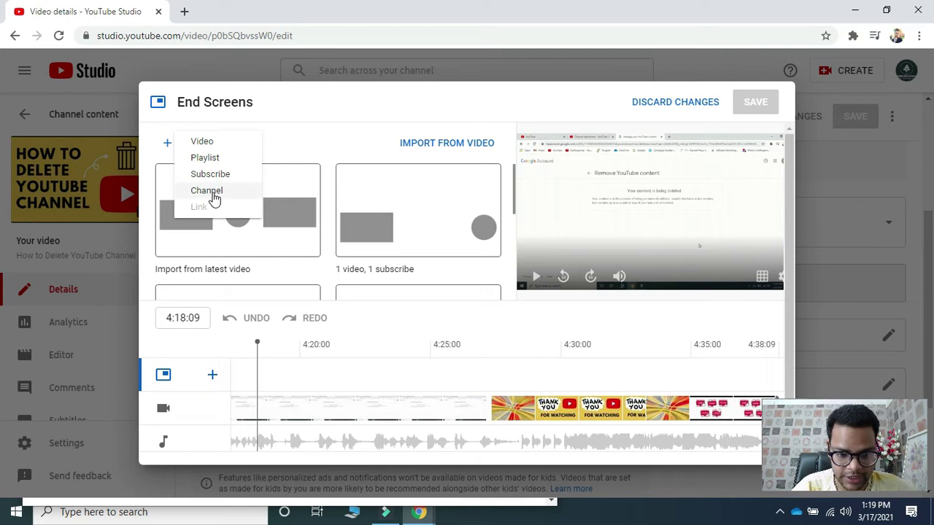
{"action": "mouse_move", "coordinate": [199, 207]}
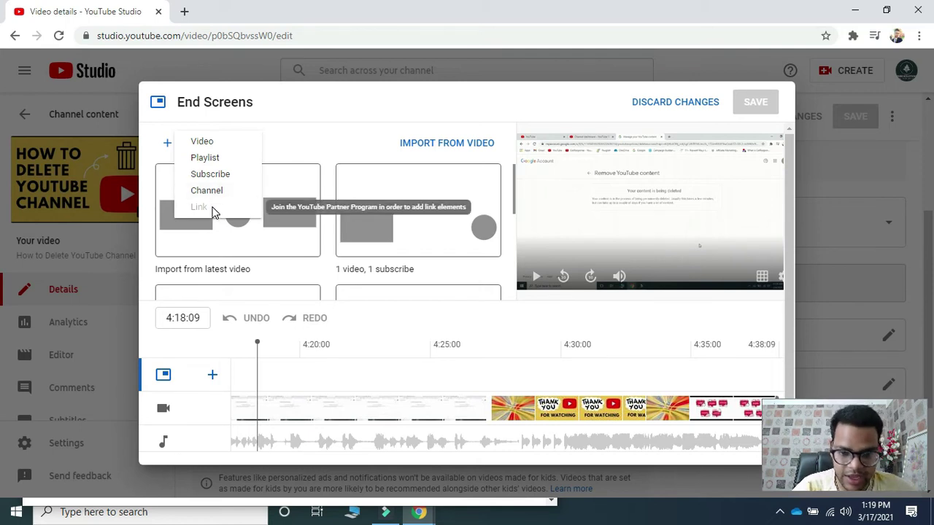
{"action": "left_click", "coordinate": [381, 244]}
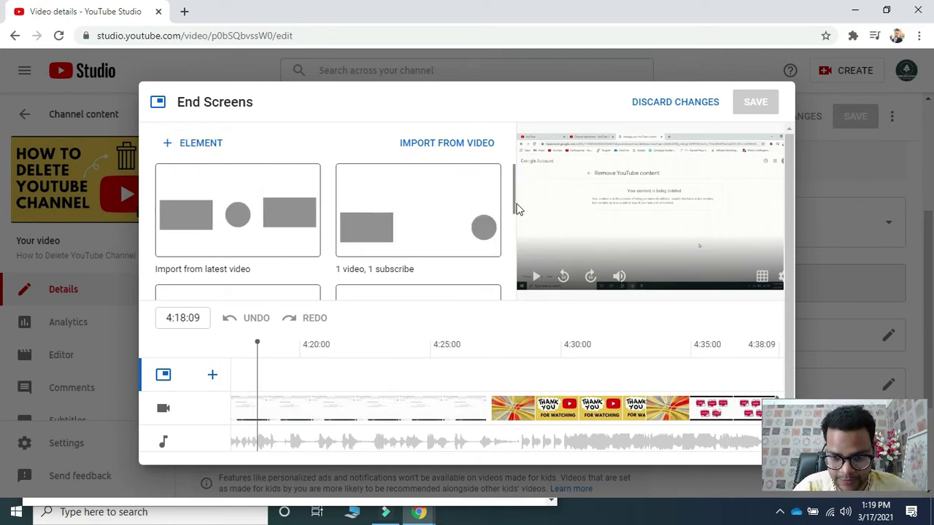
{"action": "left_click_drag", "start_coordinate": [514, 205], "coordinate": [518, 291]}
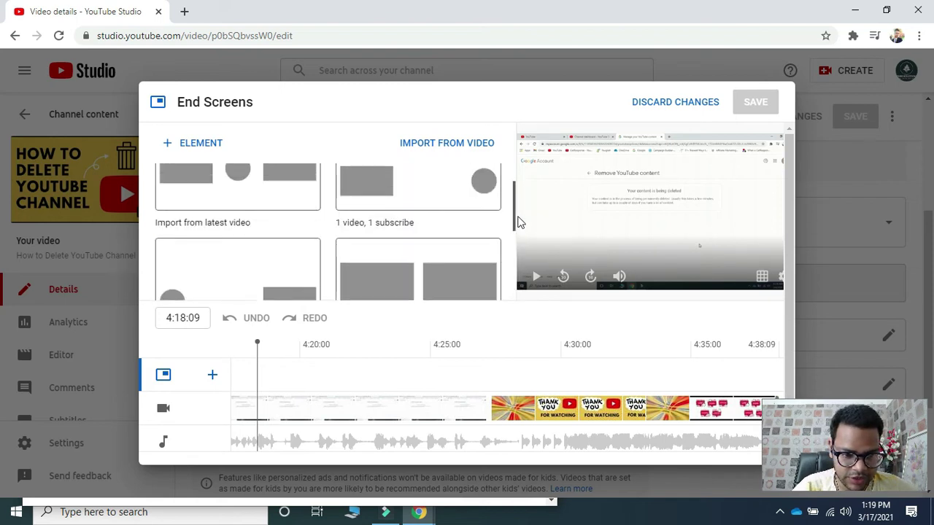
{"action": "left_click_drag", "start_coordinate": [518, 295], "coordinate": [519, 213]}
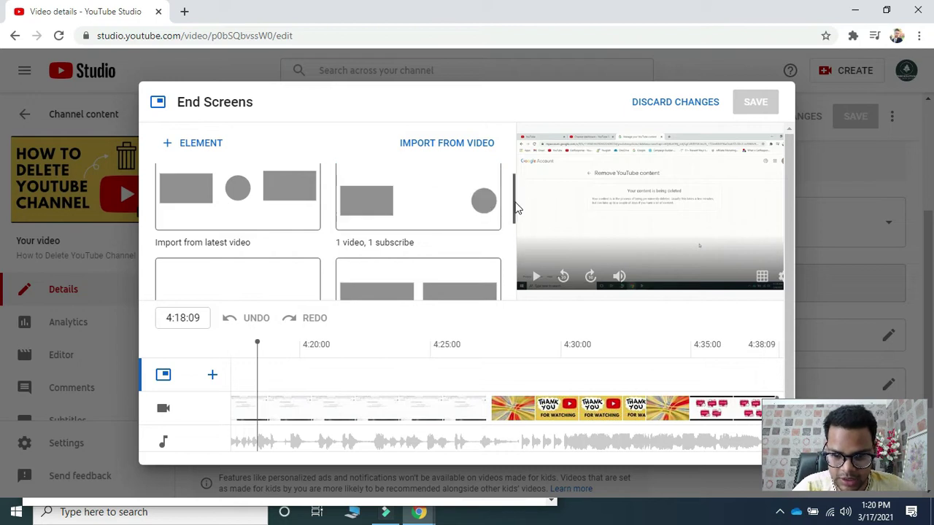
{"action": "scroll", "coordinate": [515, 211], "scroll_direction": "down", "scroll_amount": 1}
{"action": "scroll", "coordinate": [516, 219], "scroll_direction": "down", "scroll_amount": 1}
{"action": "scroll", "coordinate": [516, 223], "scroll_direction": "down", "scroll_amount": 1}
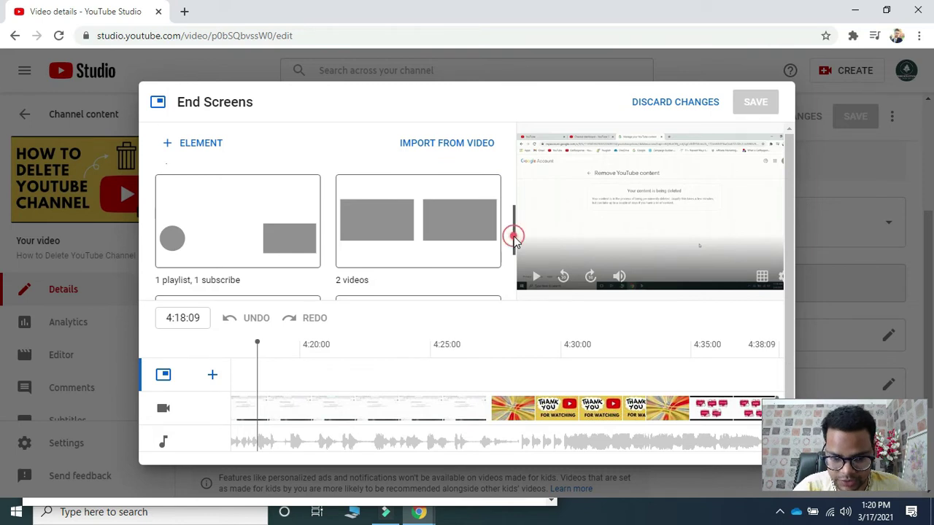
{"action": "left_click_drag", "start_coordinate": [514, 235], "coordinate": [514, 271]}
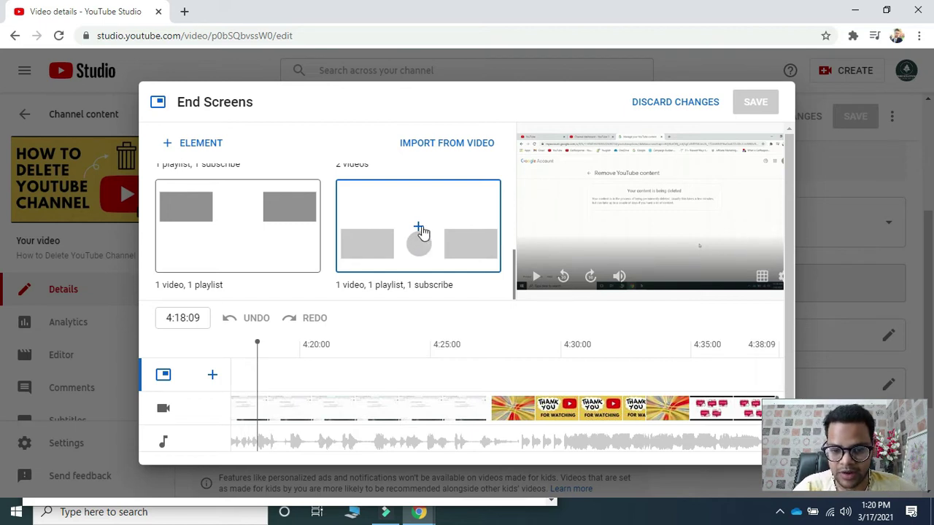
Apply the 1 video, 1 playlist, 1 subscribe layout with the four-video playlist.
{"action": "left_click", "coordinate": [421, 228]}
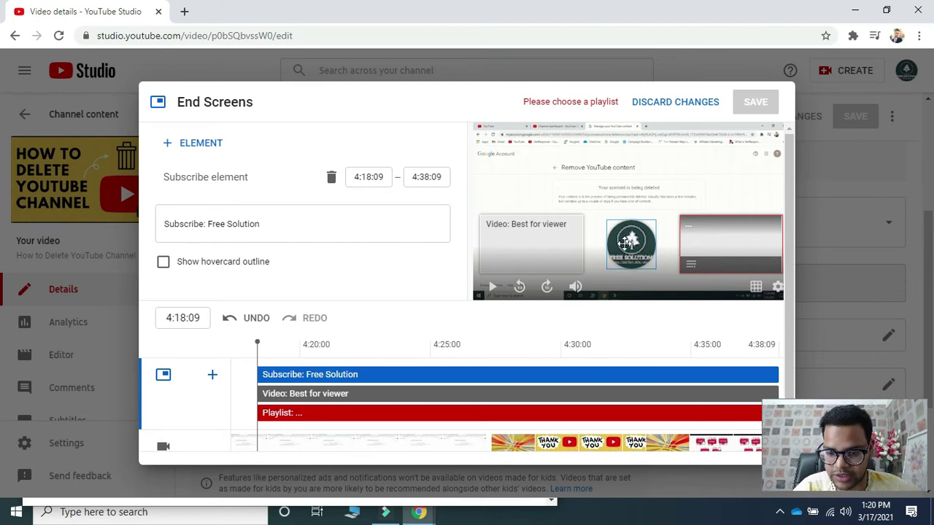
{"action": "left_click", "coordinate": [700, 248]}
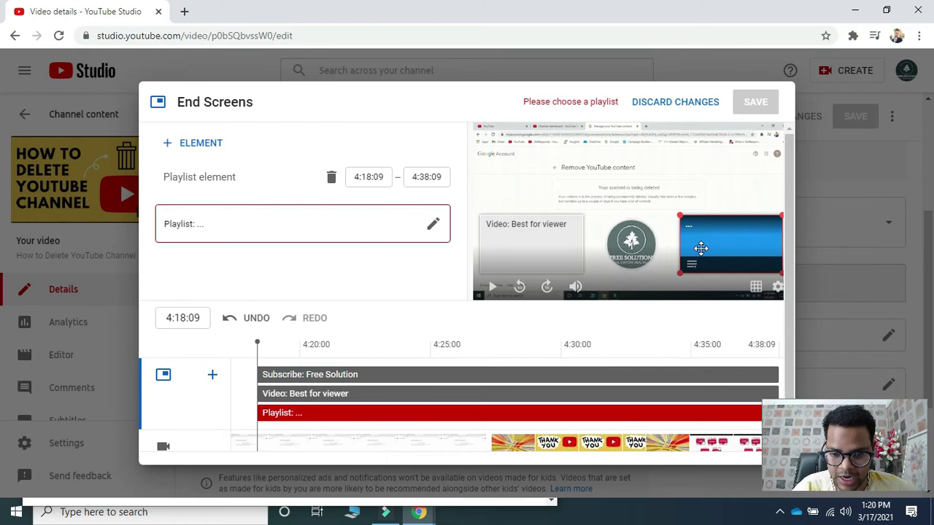
{"action": "left_click", "coordinate": [435, 226]}
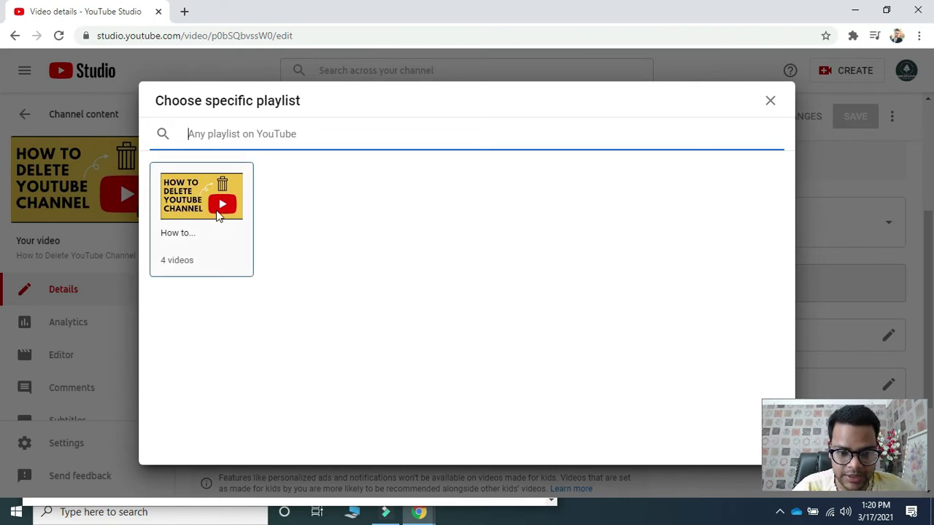
{"action": "left_click", "coordinate": [217, 217]}
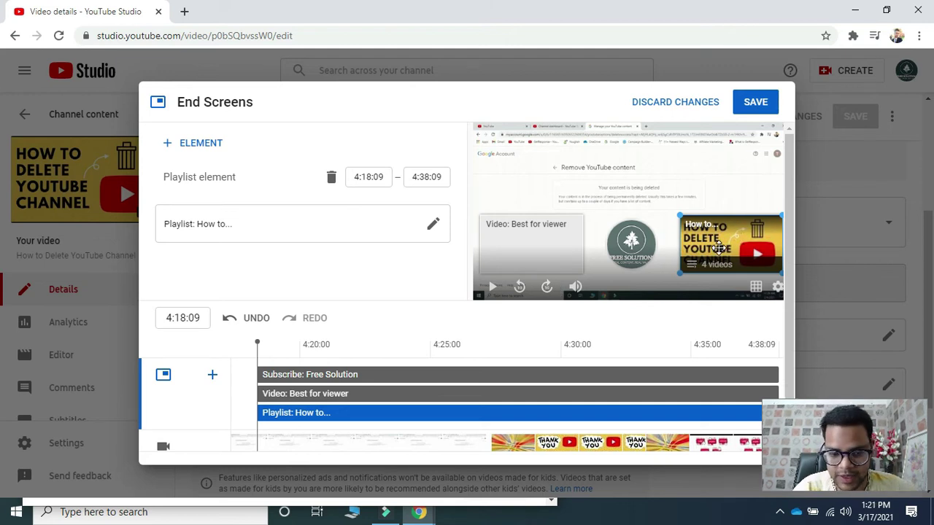
{"action": "left_click", "coordinate": [519, 253]}
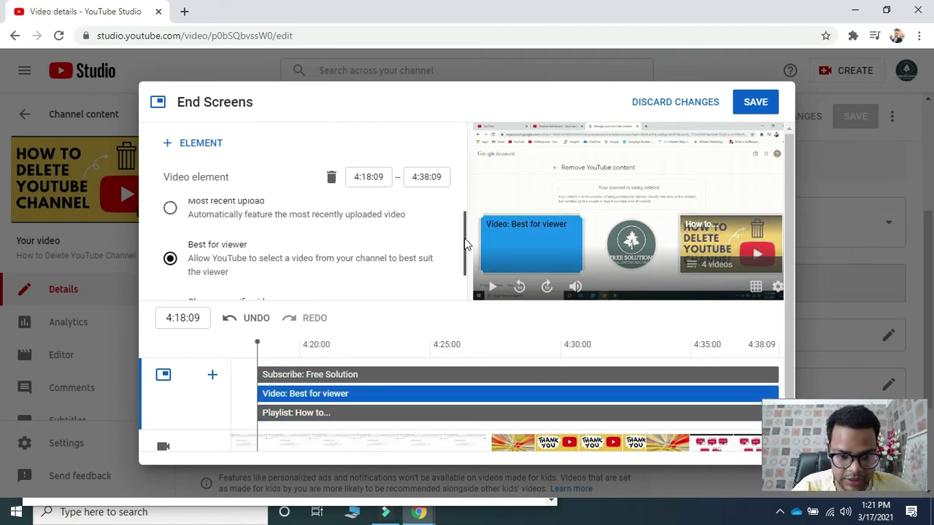
Try Most recent upload for the video element, then revert to Best for viewer.
{"action": "left_click_drag", "start_coordinate": [465, 242], "coordinate": [465, 217]}
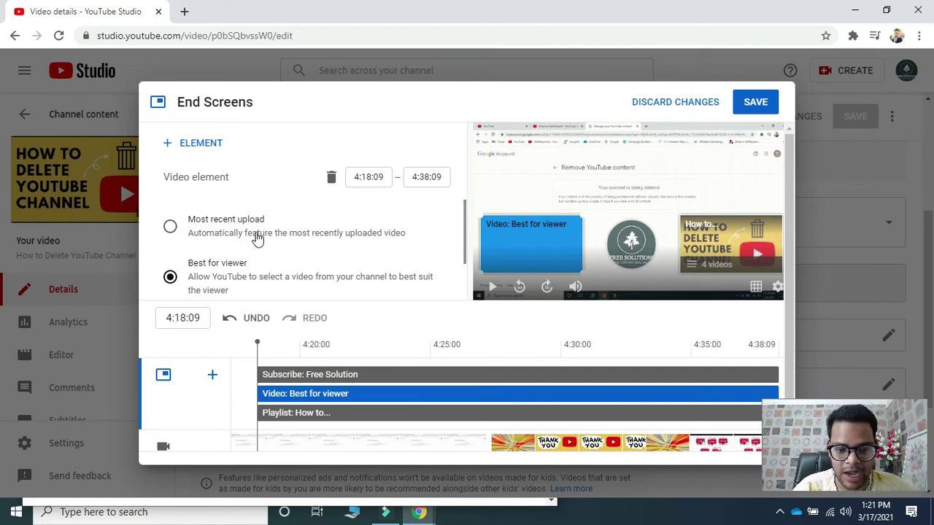
{"action": "left_click", "coordinate": [171, 228]}
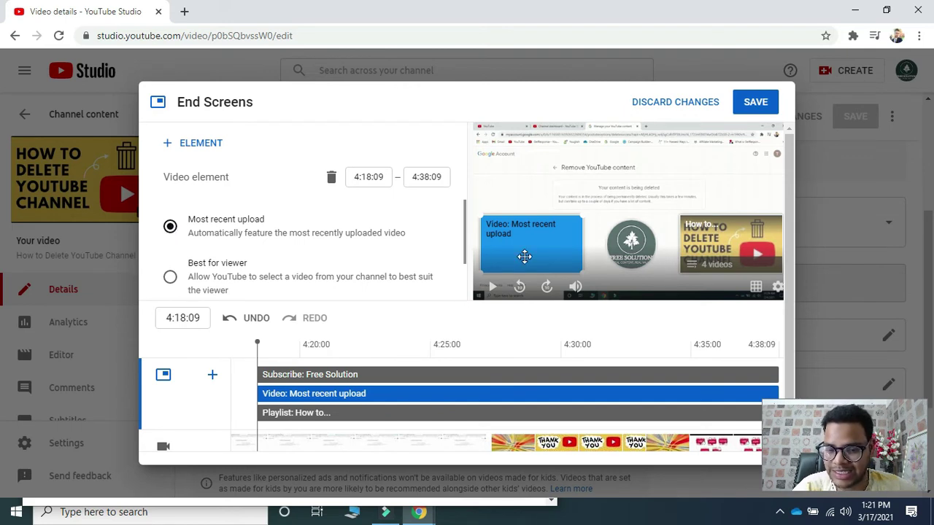
{"action": "left_click", "coordinate": [172, 278]}
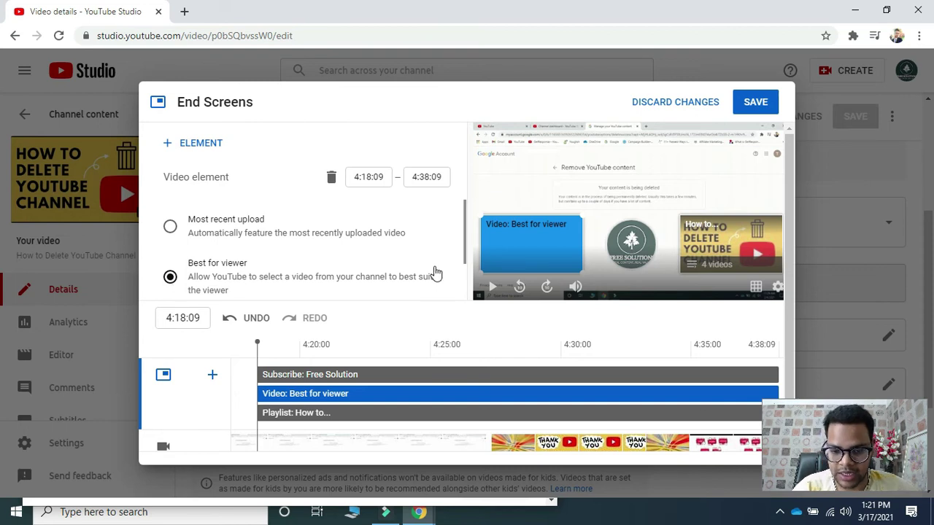
{"action": "left_click_drag", "start_coordinate": [465, 249], "coordinate": [470, 279]}
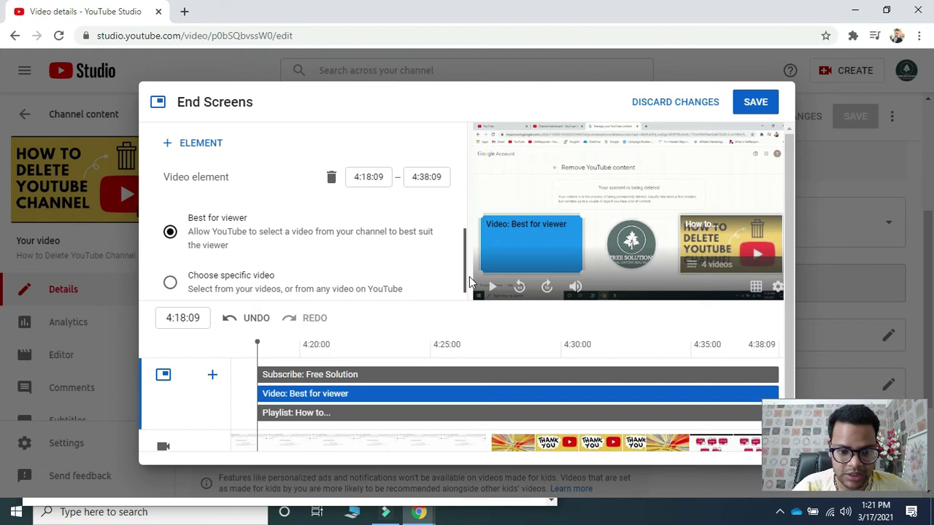
{"action": "scroll", "coordinate": [470, 283], "scroll_direction": "down", "scroll_amount": 1}
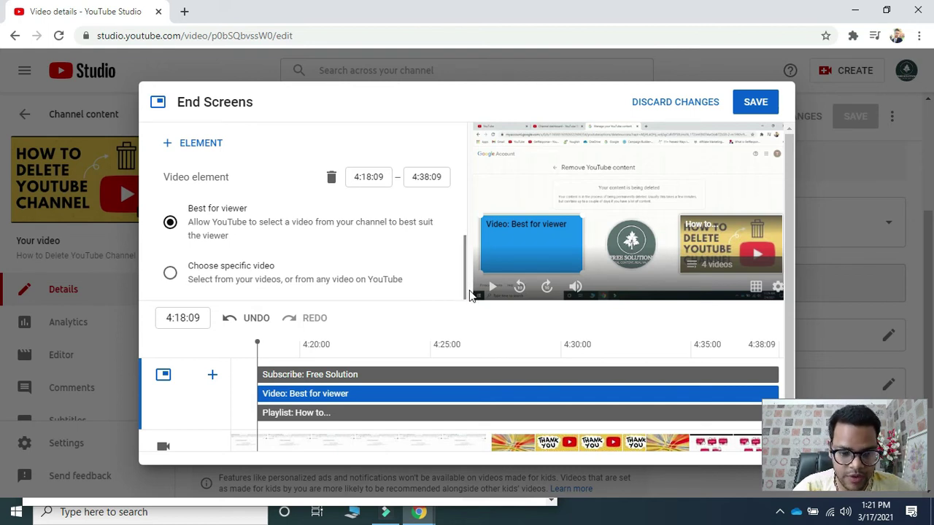
Make the video element feature 'How To Change G-mail Password' specifically.
{"action": "left_click", "coordinate": [241, 287]}
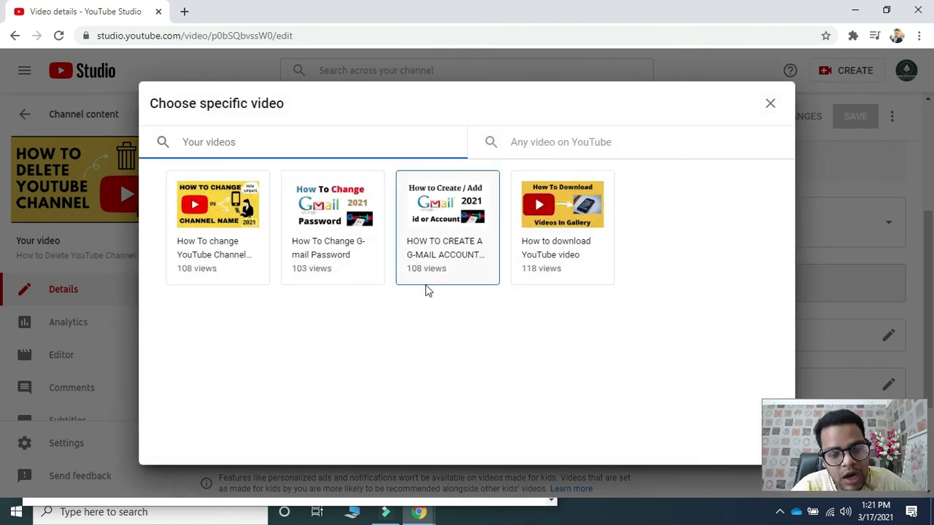
{"action": "left_click", "coordinate": [339, 227]}
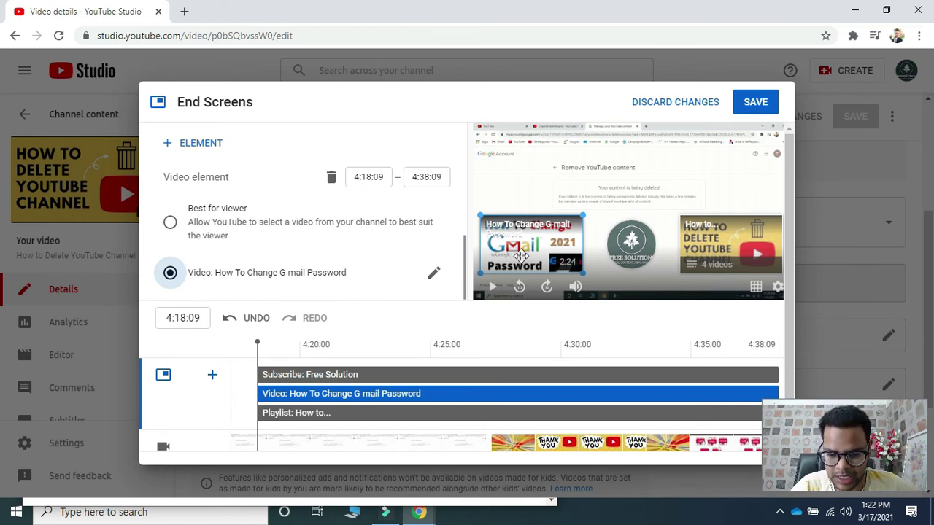
Review the Subscribe and playlist elements' settings in the end screen preview.
{"action": "left_click", "coordinate": [628, 248]}
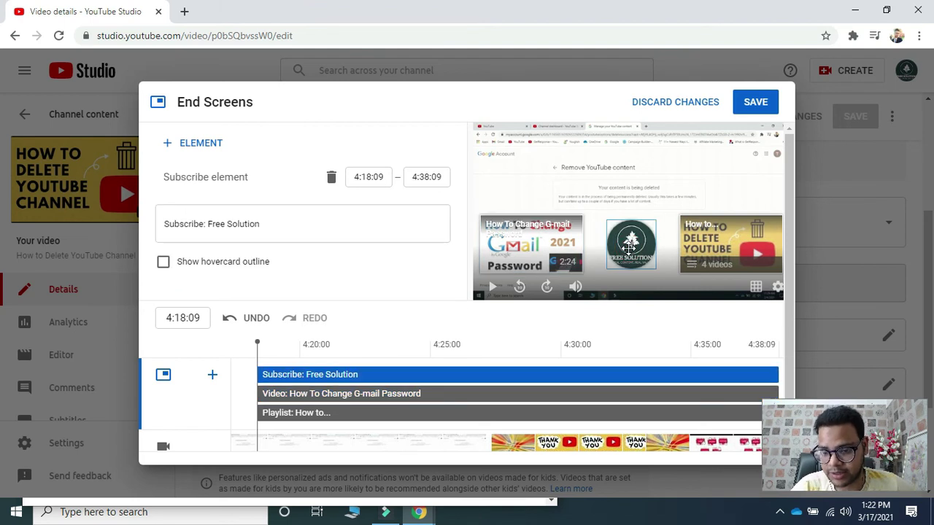
{"action": "left_click", "coordinate": [733, 250]}
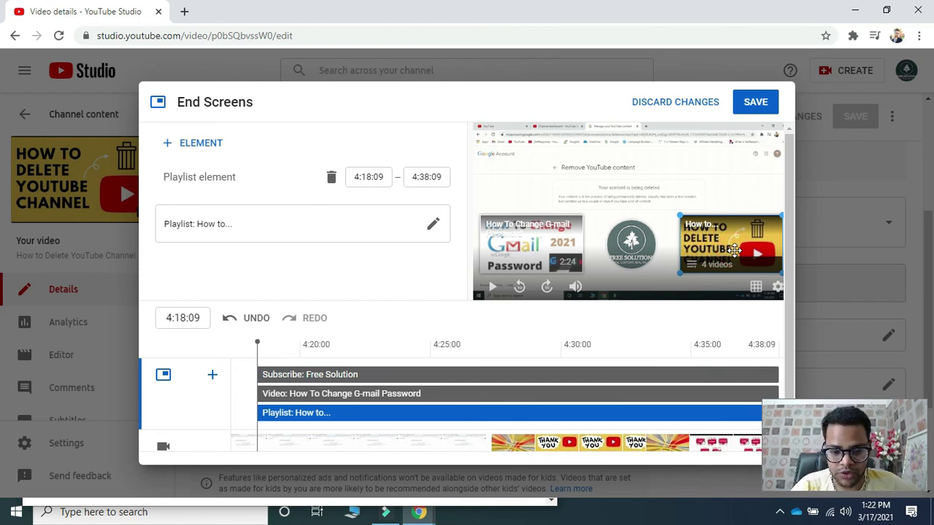
{"action": "left_click", "coordinate": [756, 106]}
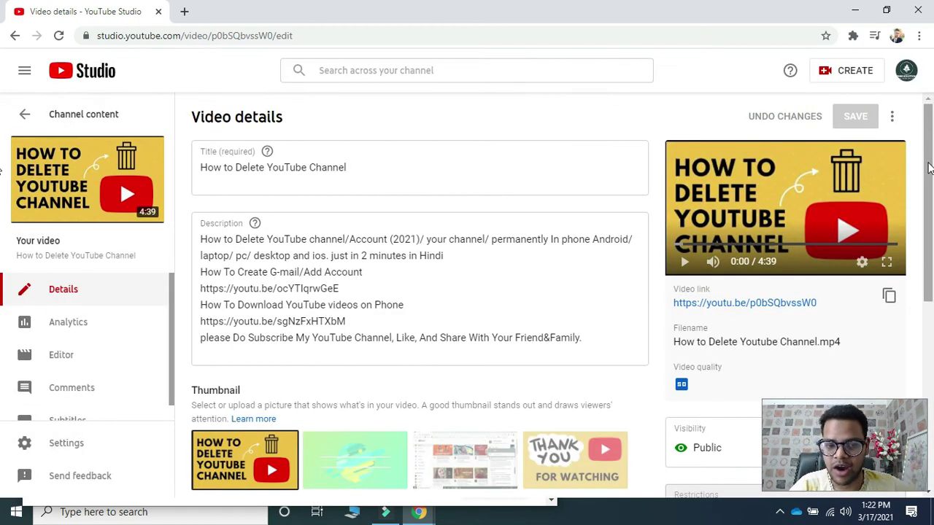